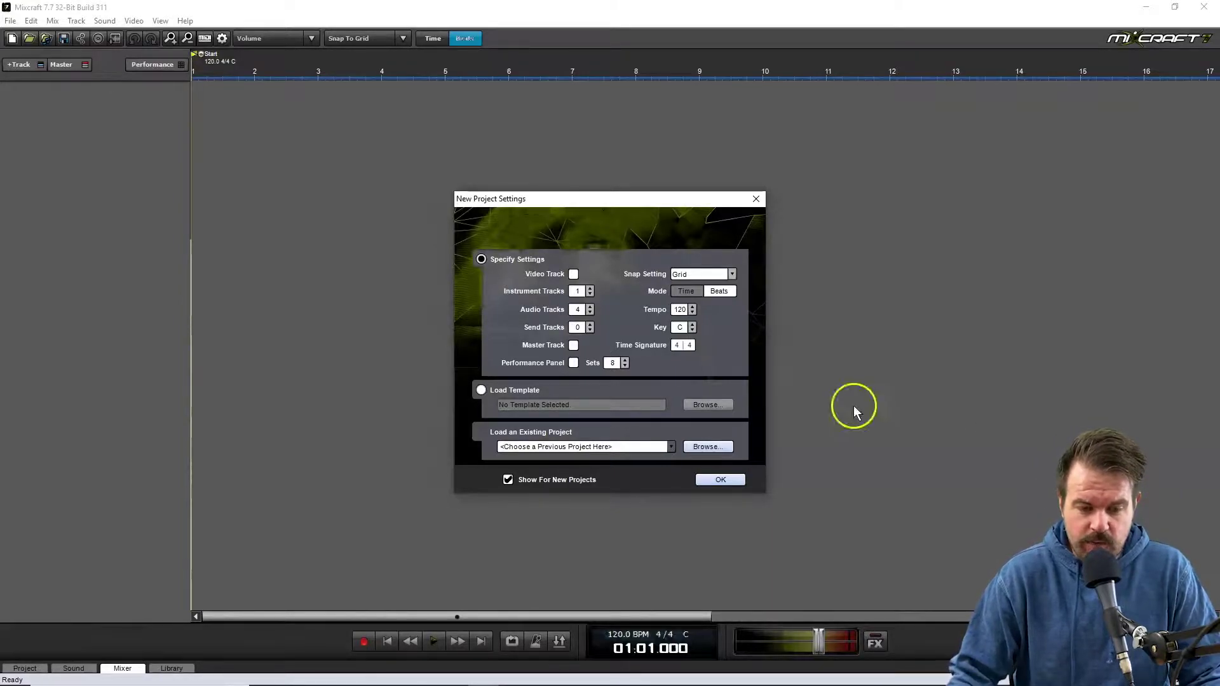
Create the 120 BPM, 4/4 project with 1 instrument track and 4 audio tracks.
left_click(722, 478)
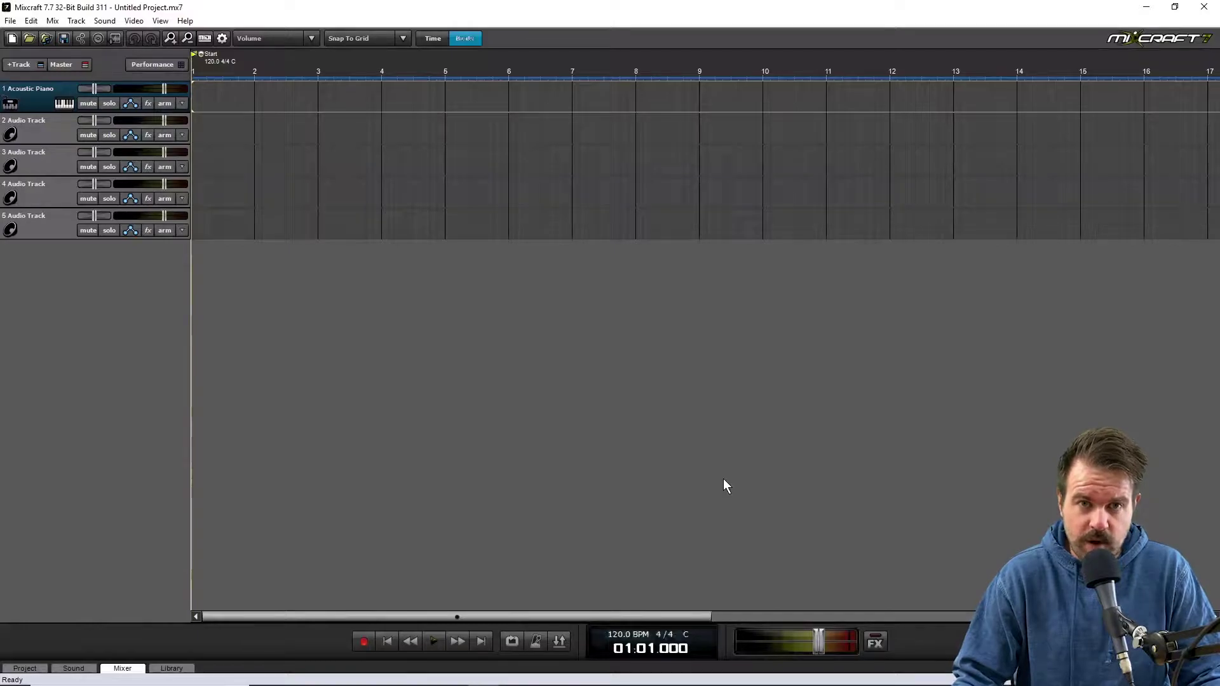
left_click(13, 21)
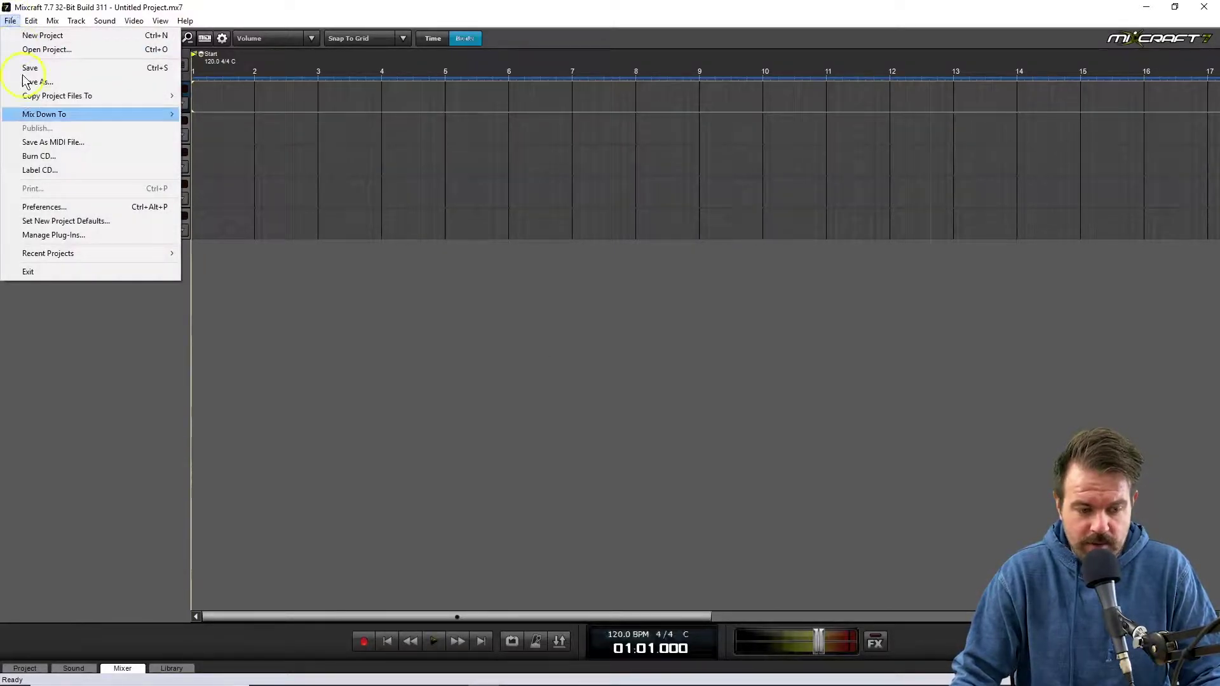
left_click(61, 208)
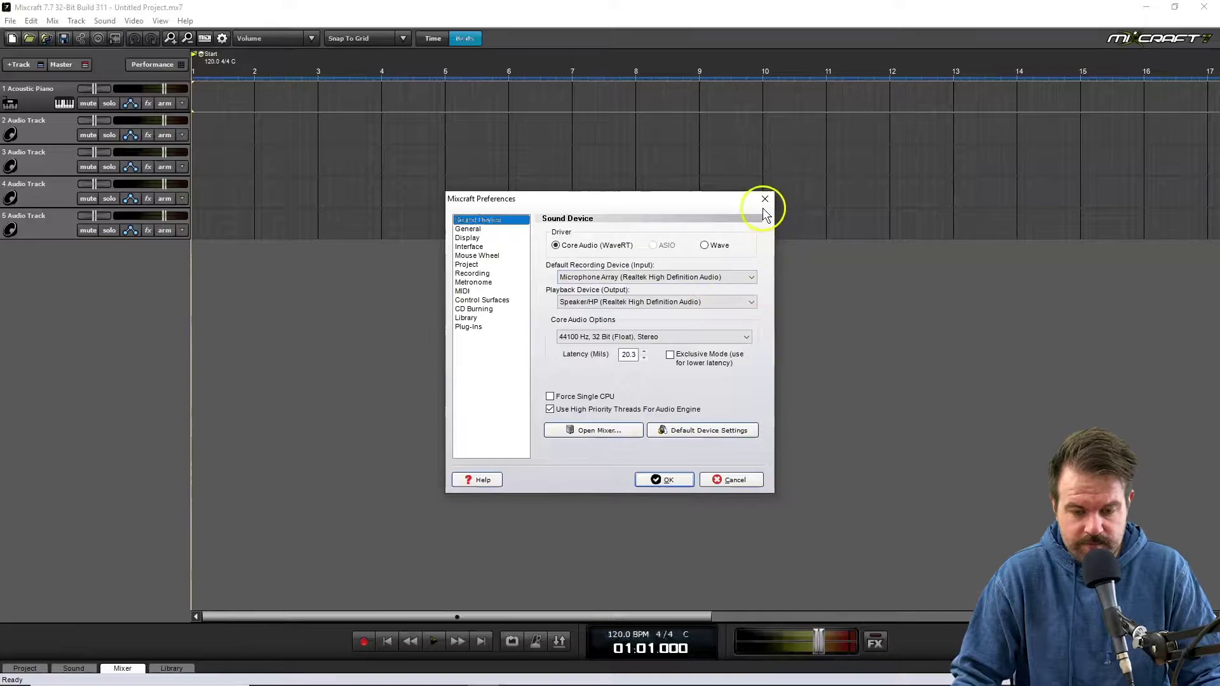
left_click(649, 482)
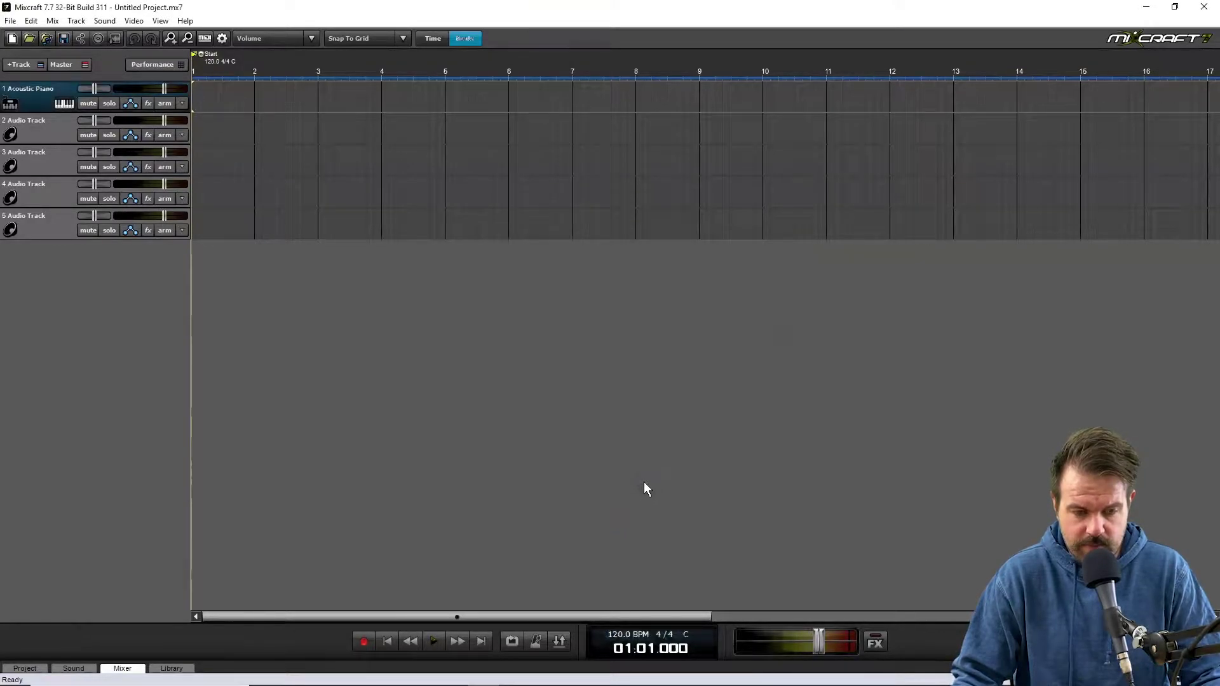
Check track 2's input is Microphone Array in stereo, then arm track 2.
left_click(181, 136)
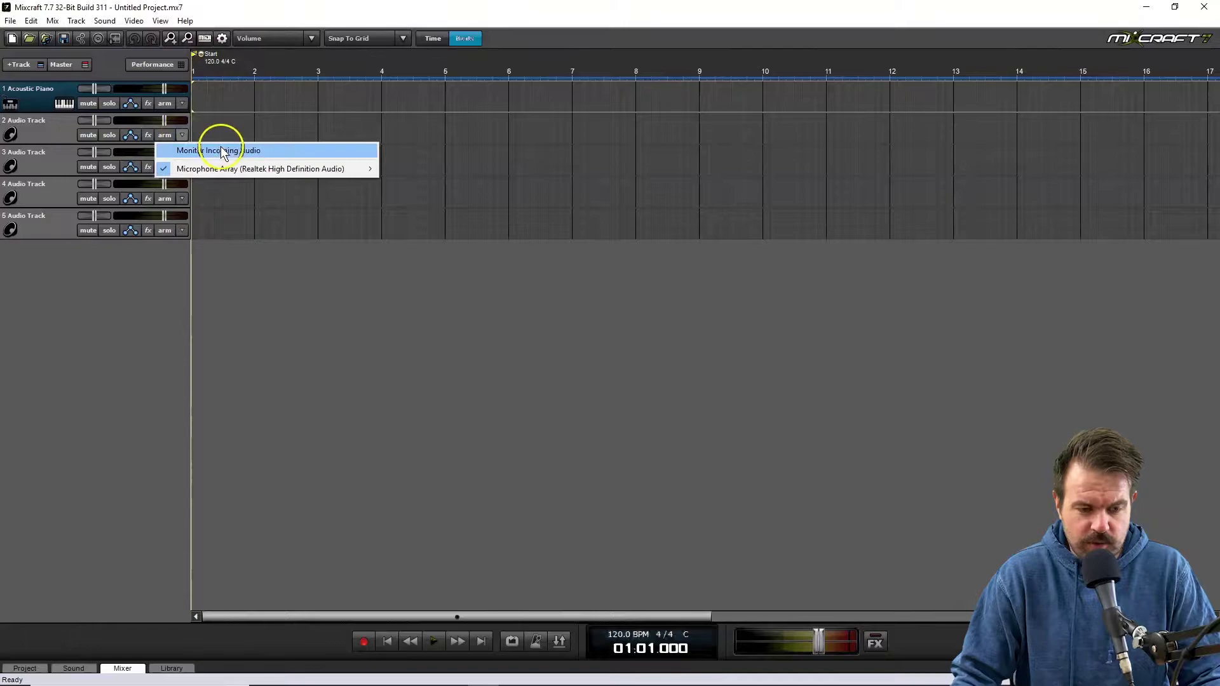
mouse_move(204, 169)
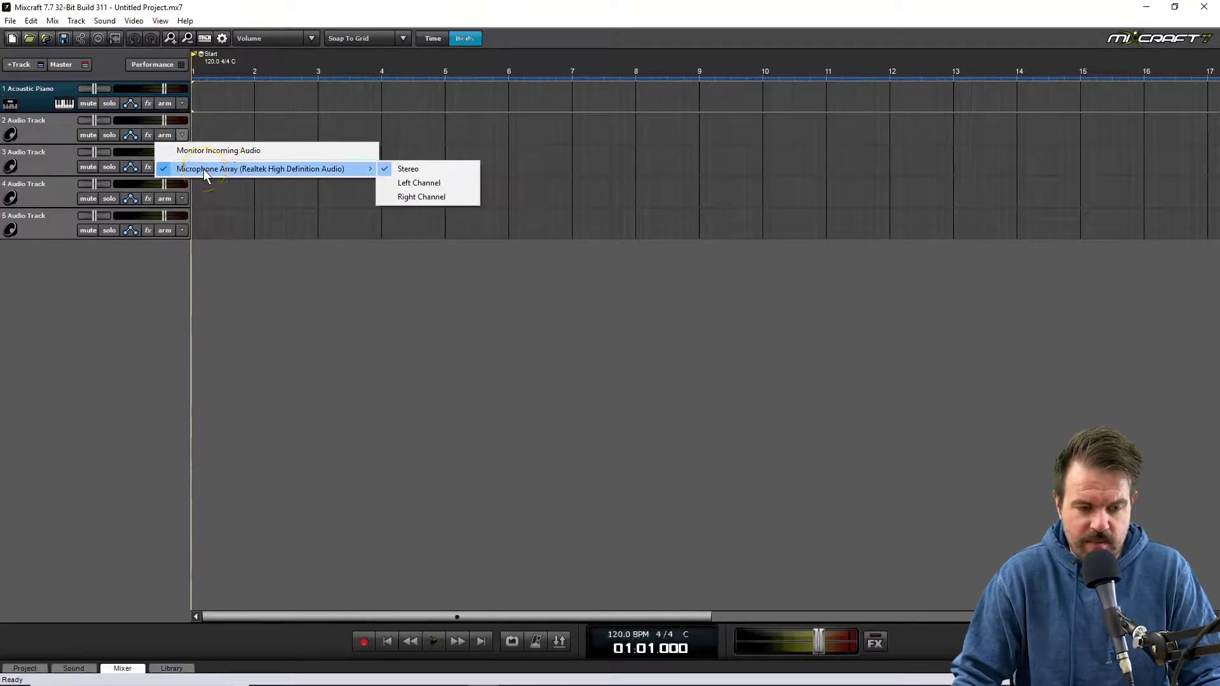
left_click(230, 268)
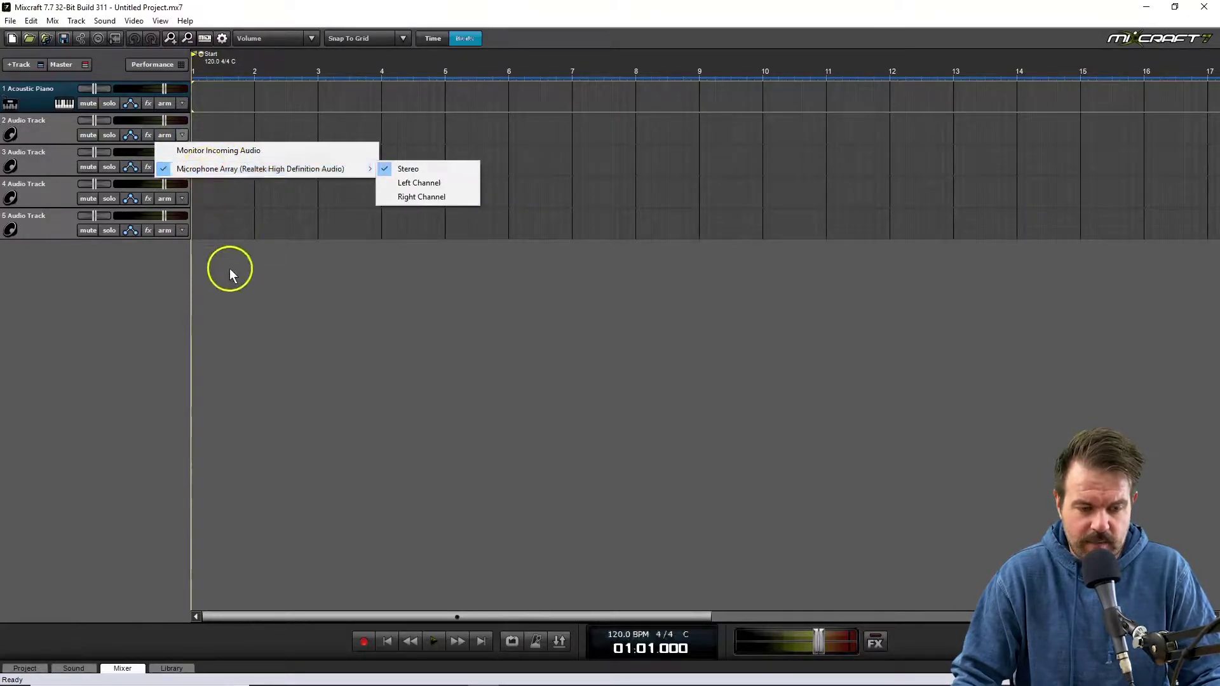
left_click(163, 136)
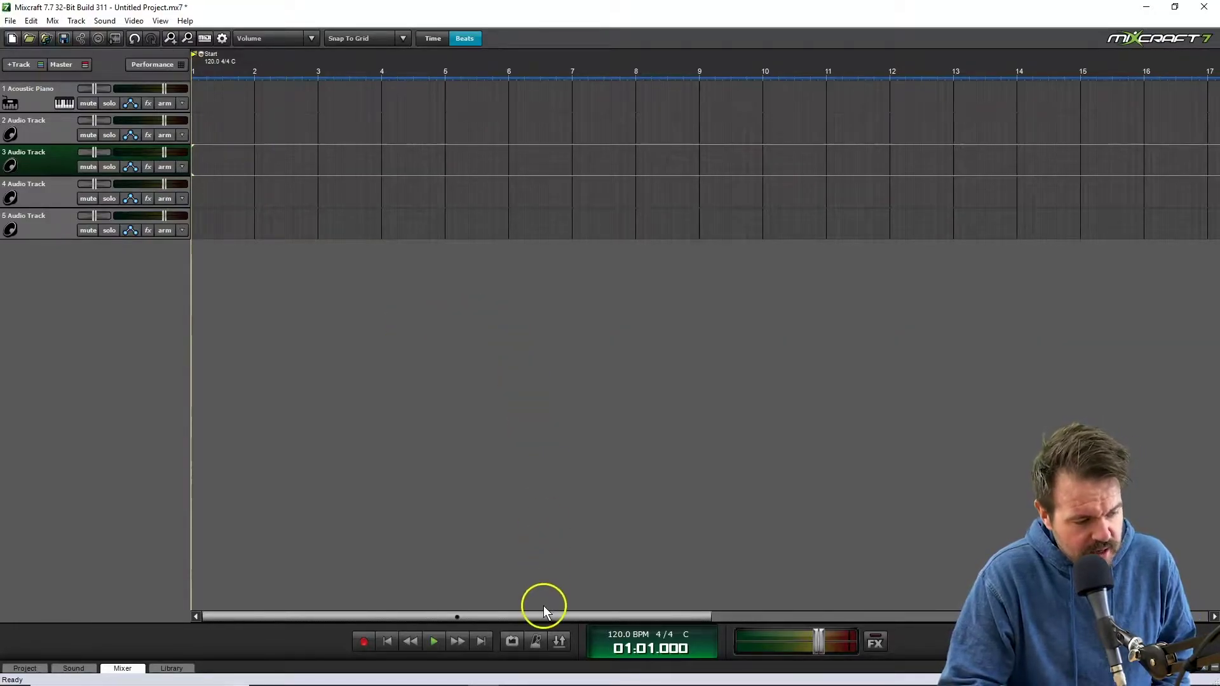
Make the metronome click during recording with 2 count-in measures.
left_click(535, 643)
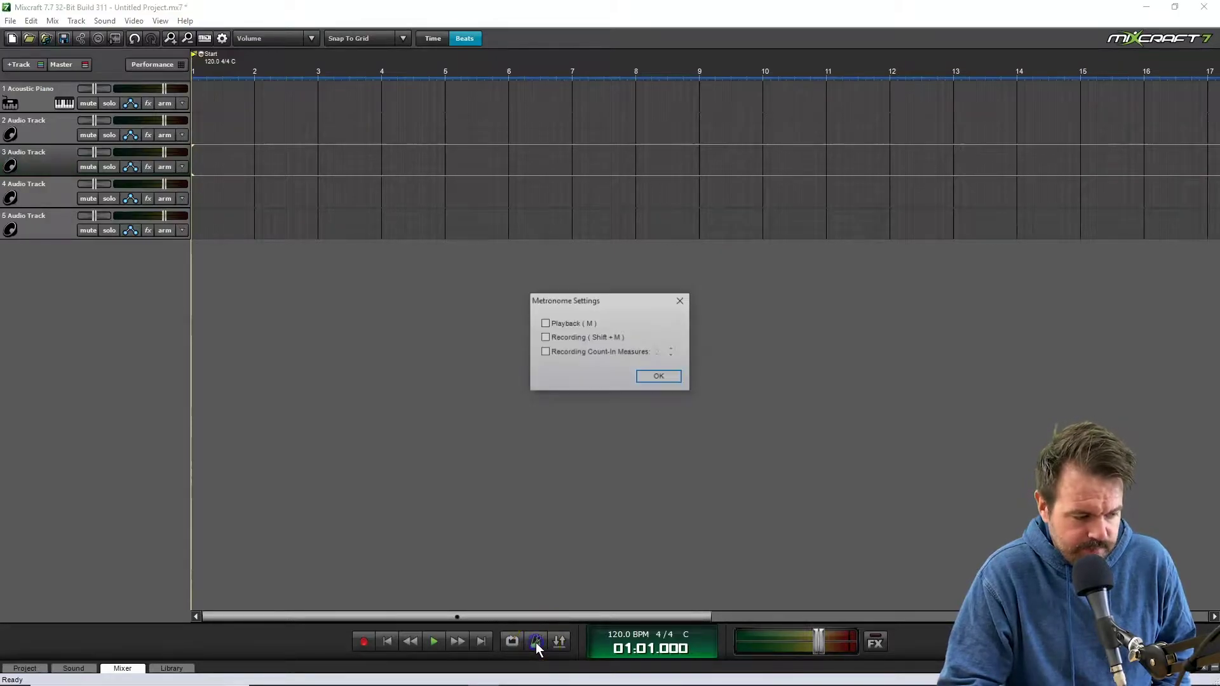
left_click(568, 339)
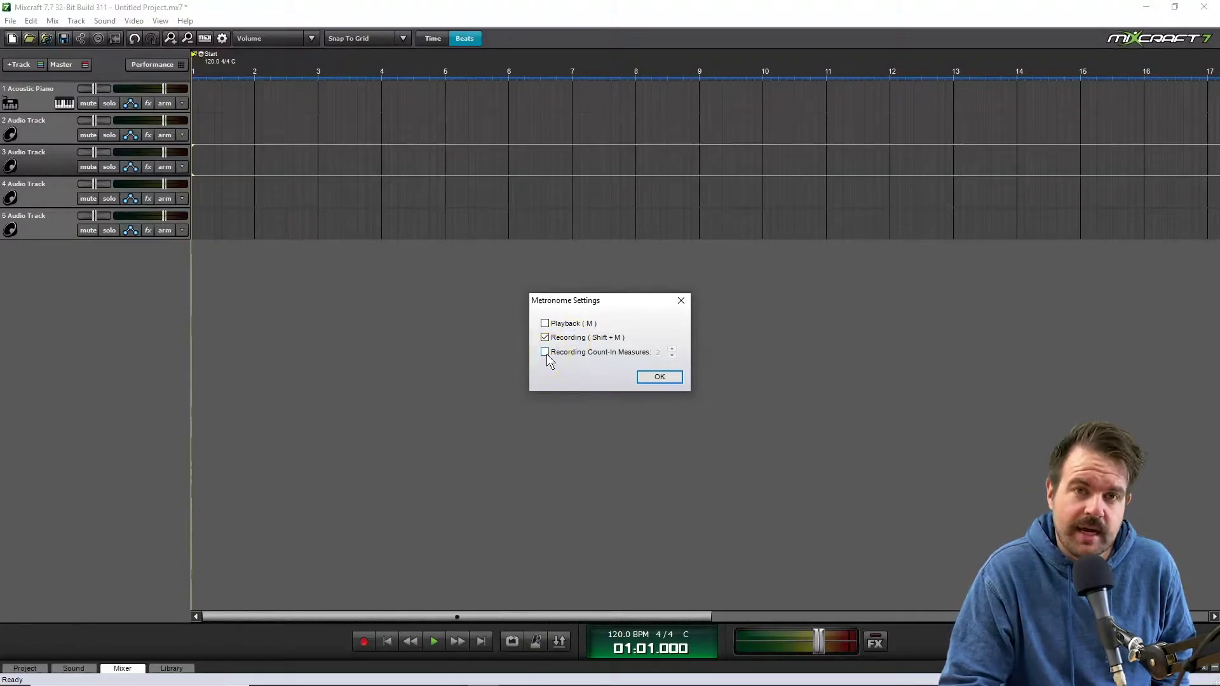
left_click(545, 352)
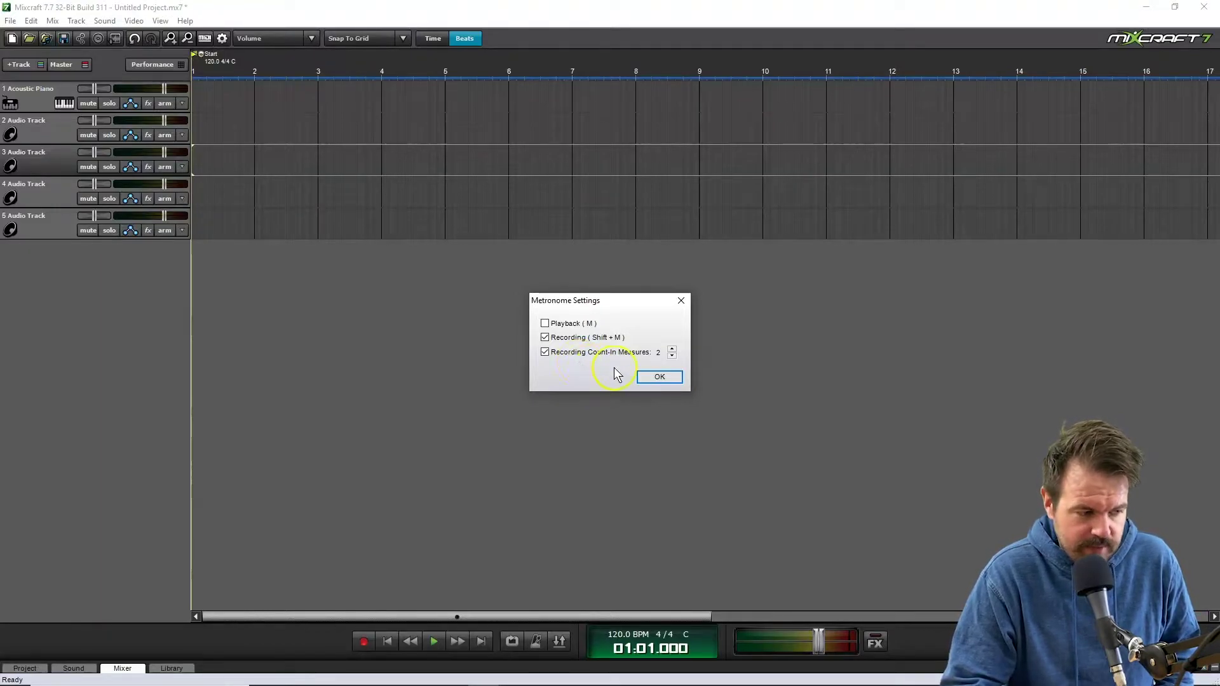
left_click(659, 378)
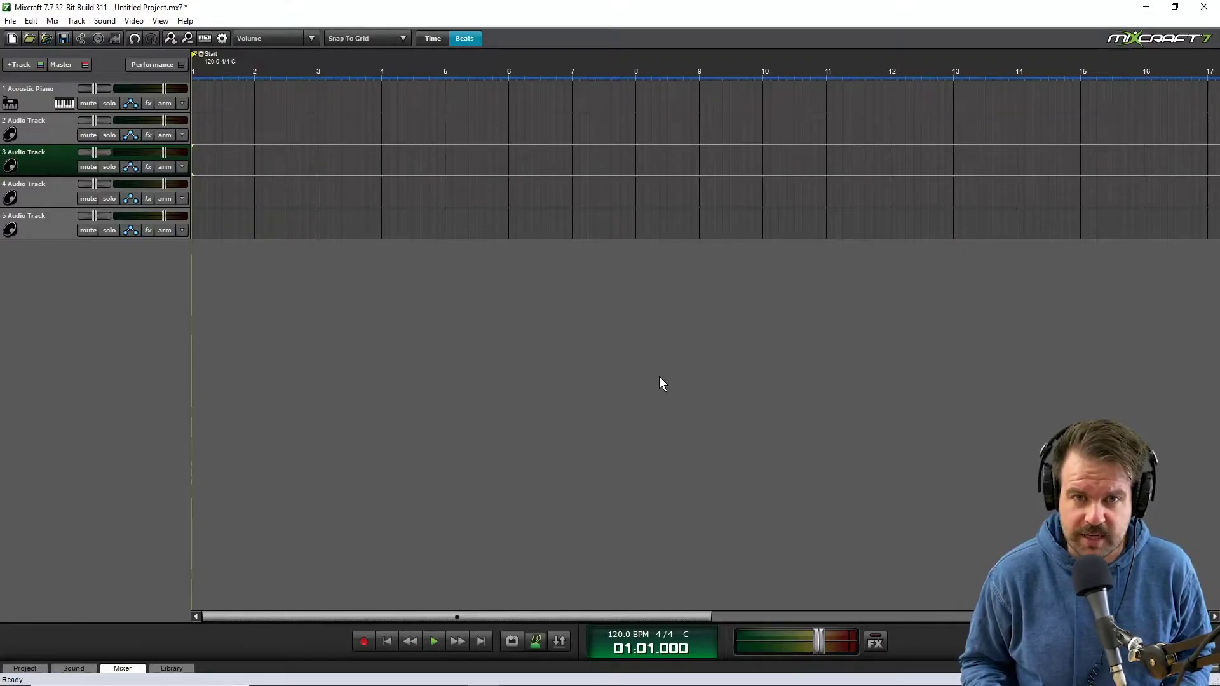
Select and arm audio track 2, lowering its input level to 67%.
left_click(335, 316)
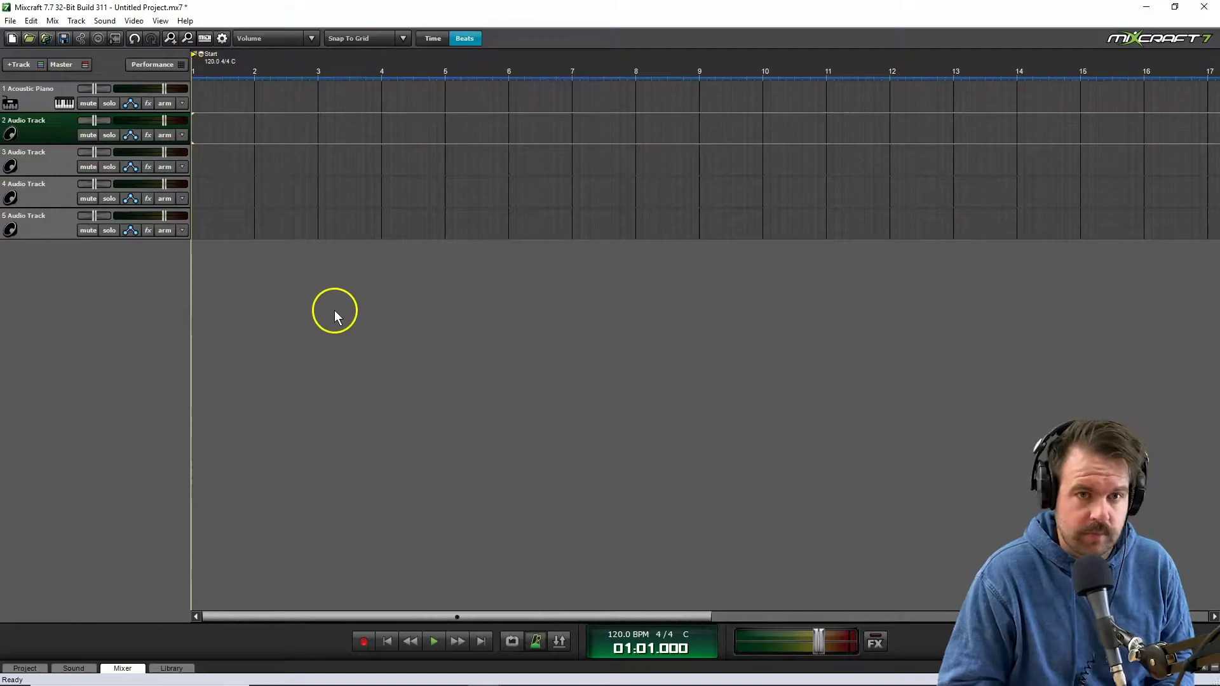
left_click(160, 137)
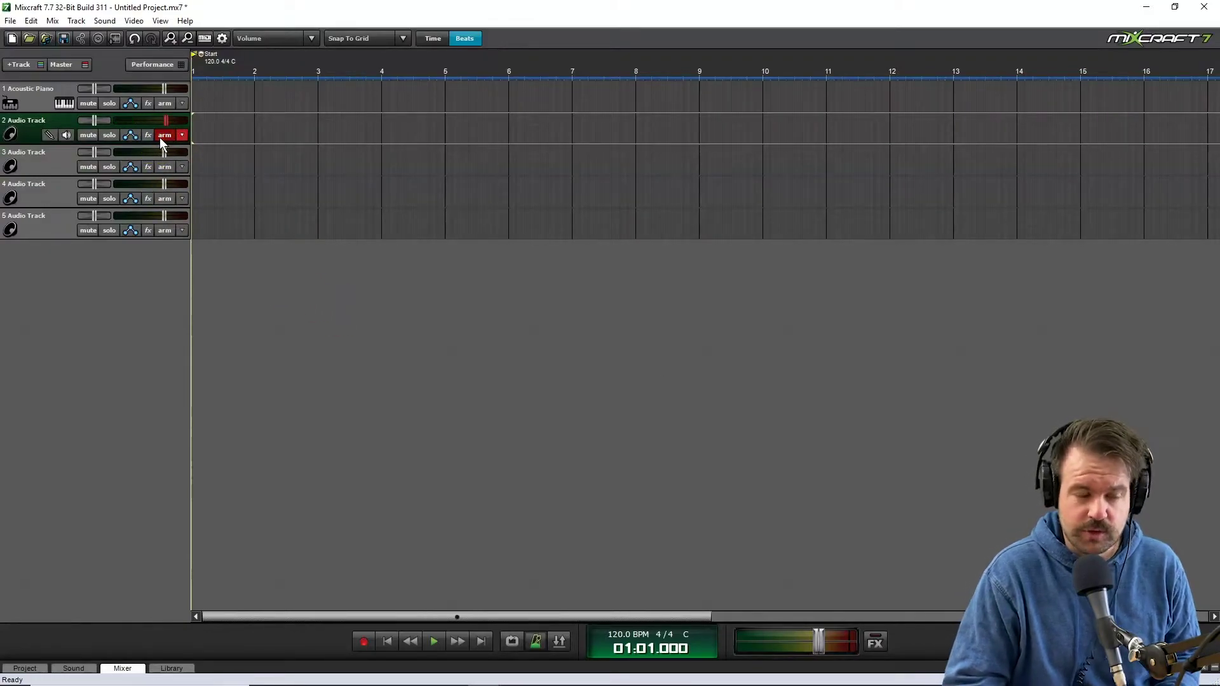
left_click_drag(165, 121, 148, 122)
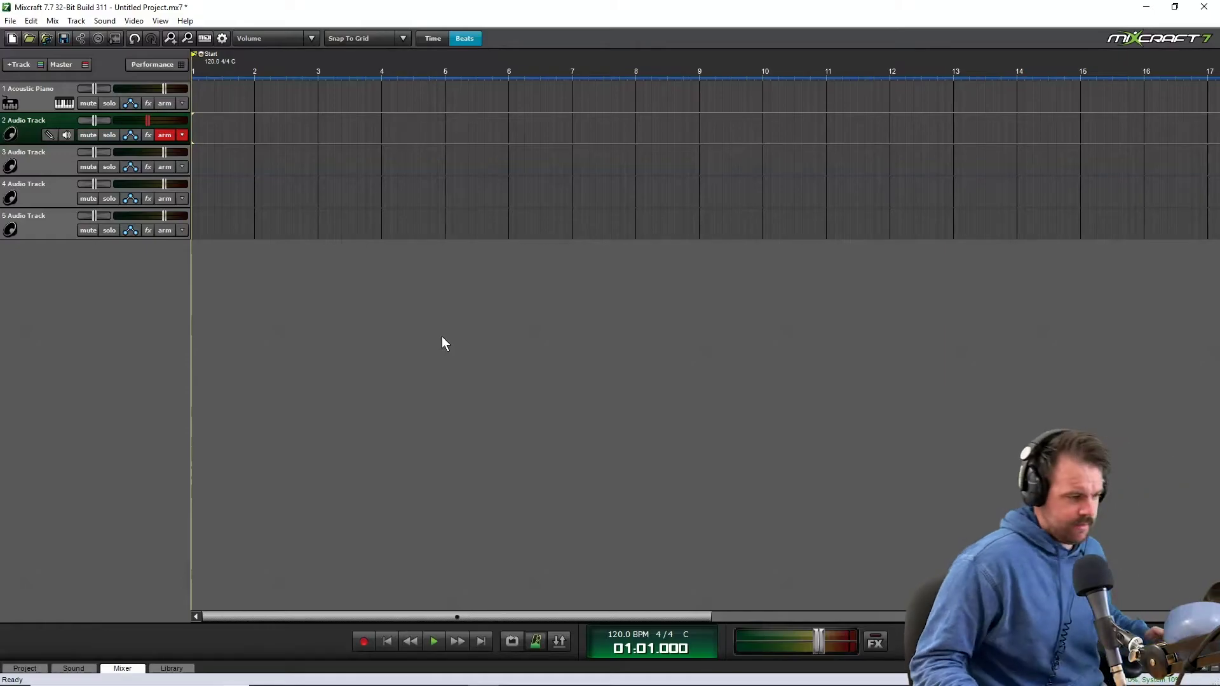
Record a percussion take on track 2 to about bar 9, then disarm it.
left_click(364, 638)
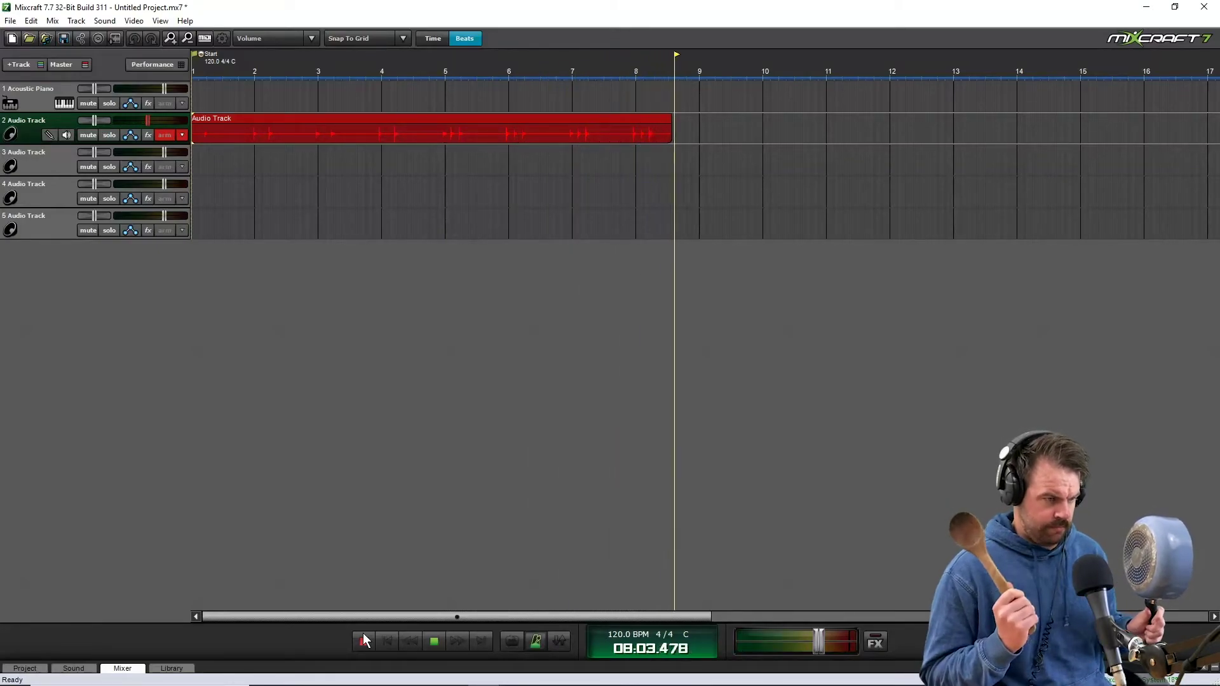
left_click(363, 634)
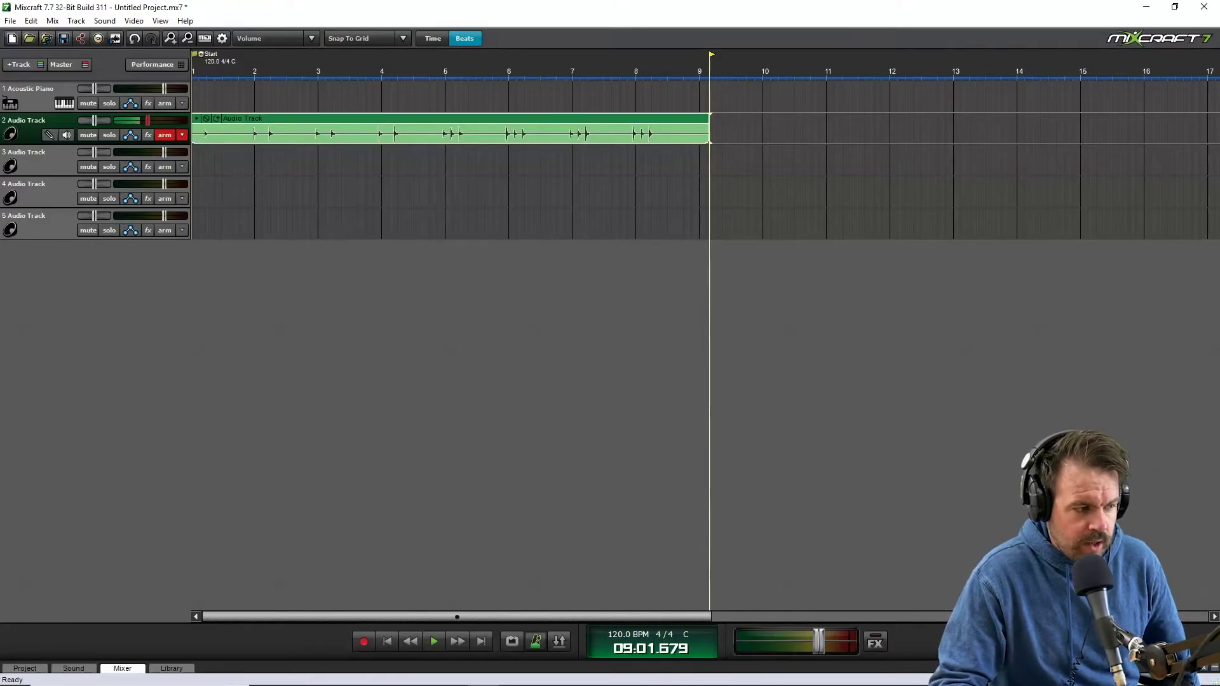
left_click(164, 135)
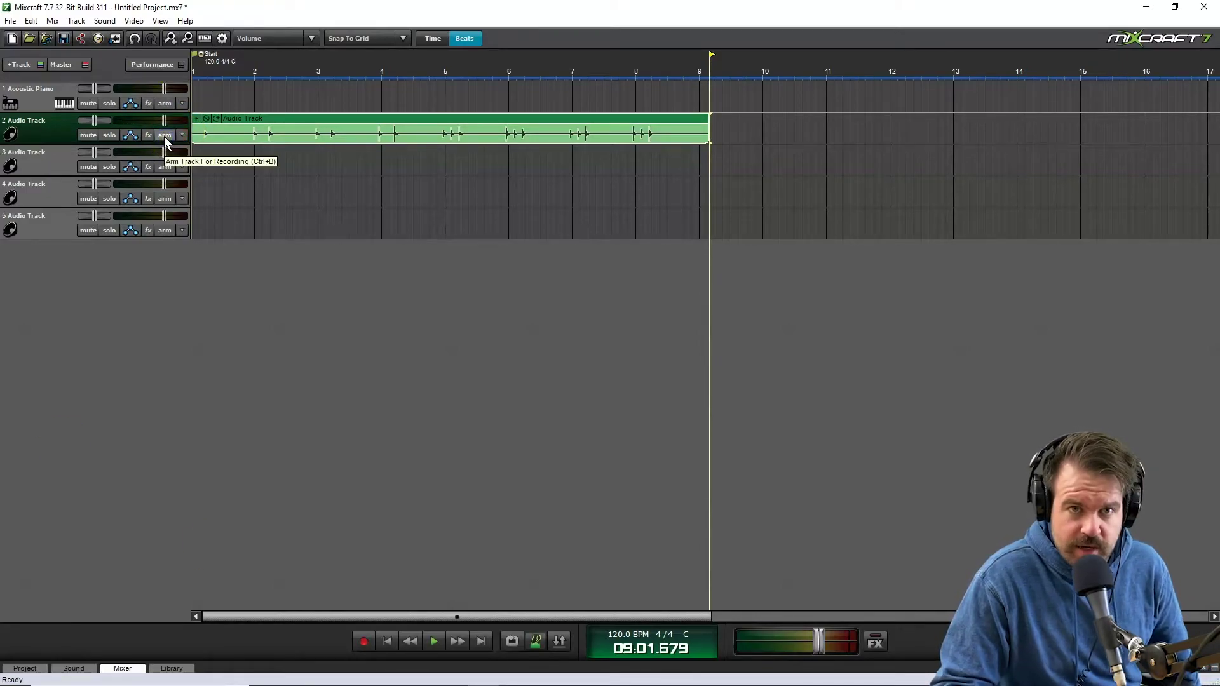
Arm audio track 3 with its input level at 43%.
left_click(171, 181)
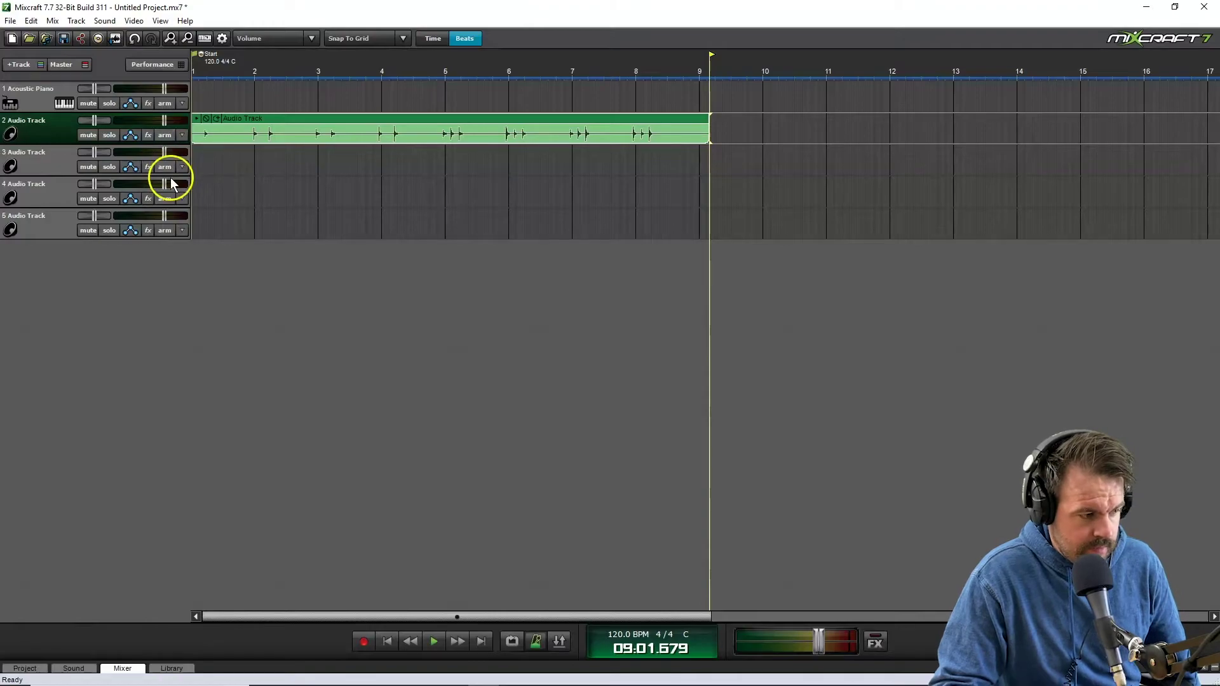
left_click(166, 167)
left_click(149, 151)
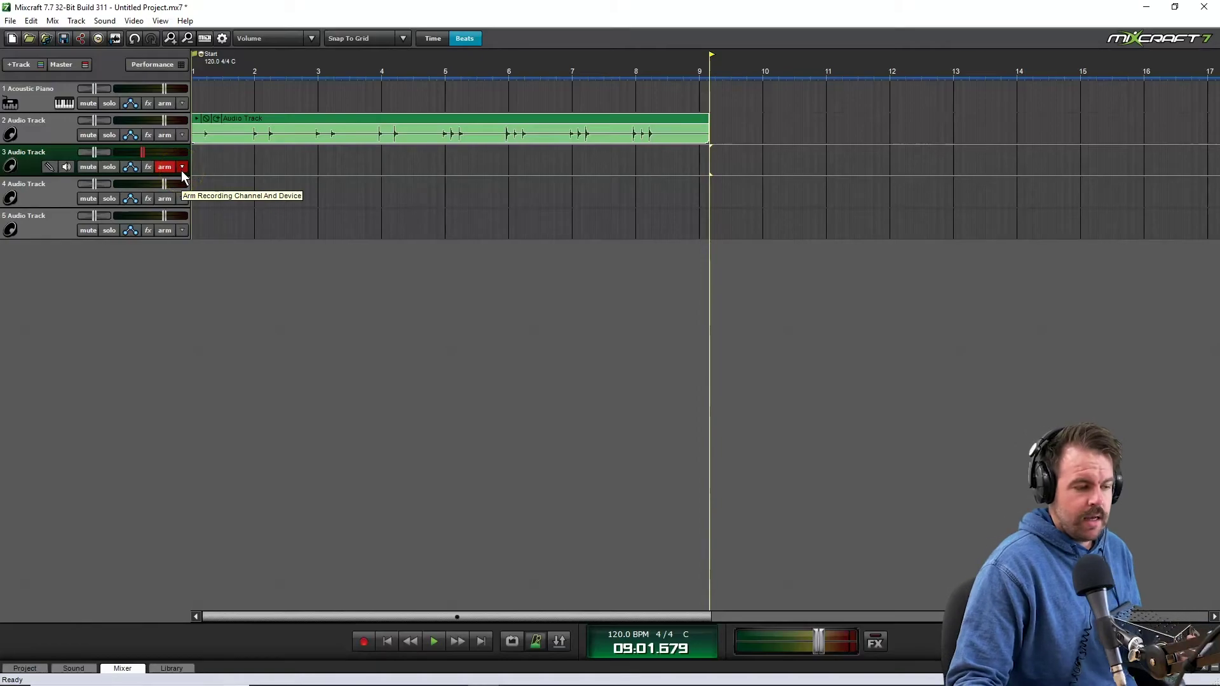
Rewind to the beginning and record a percussion take on track 3.
left_click(388, 642)
left_click(344, 547)
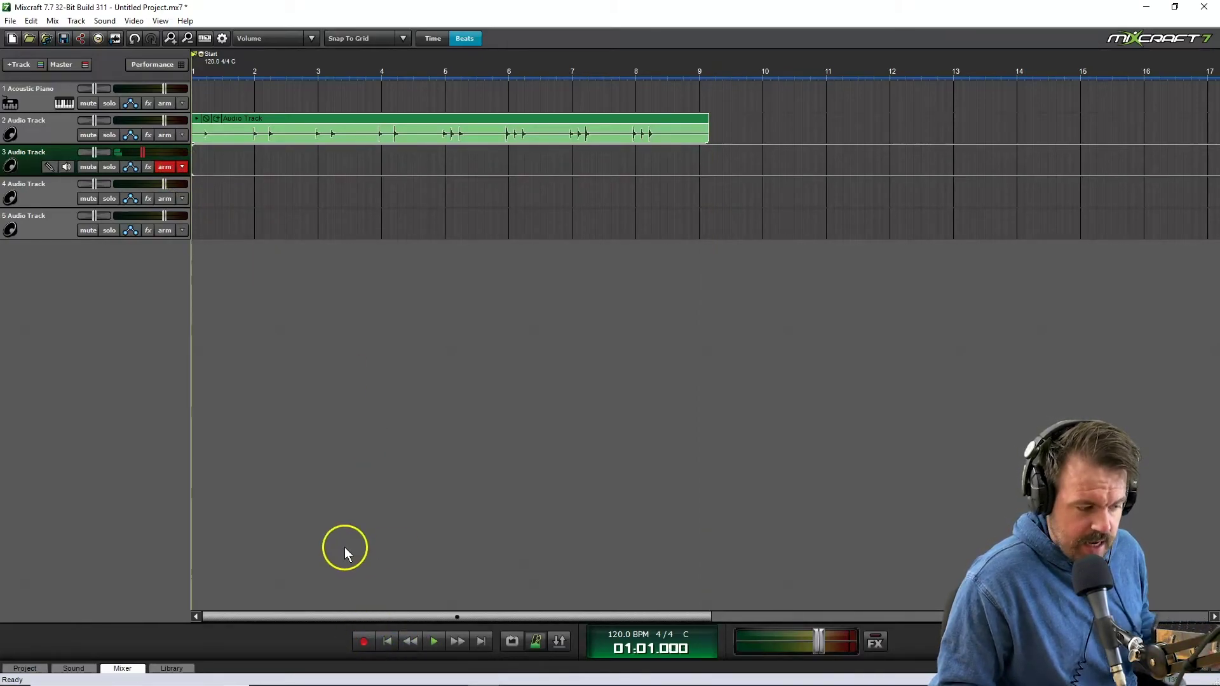
left_click(372, 646)
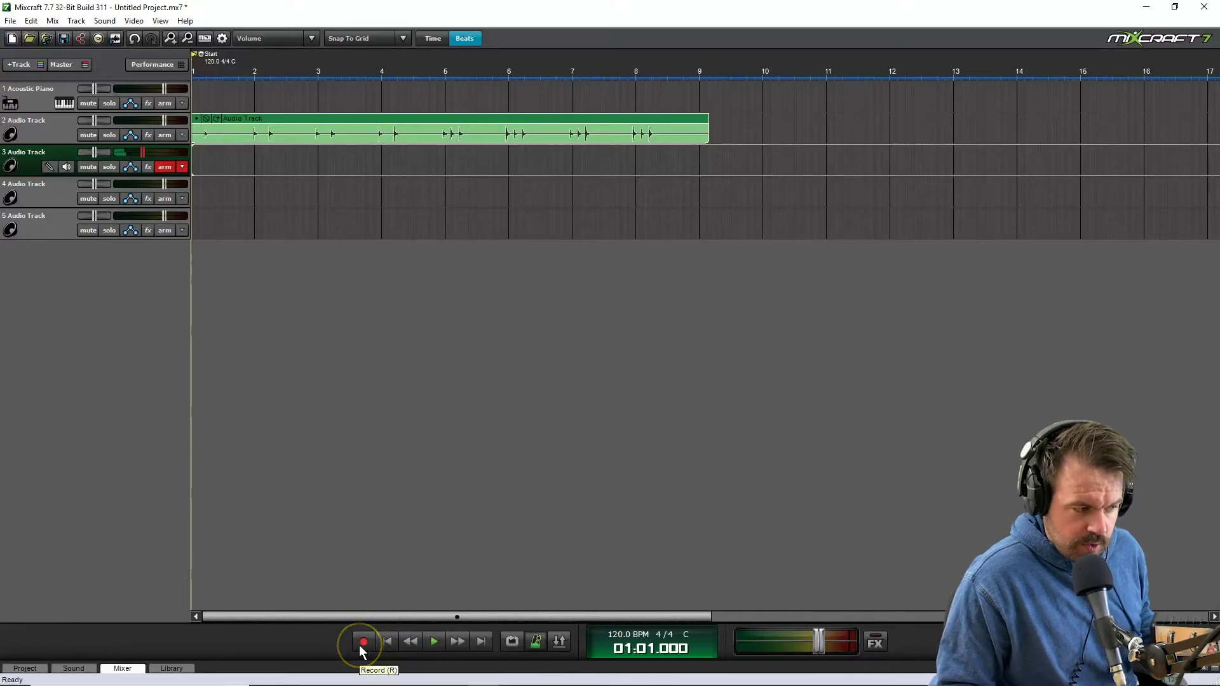
left_click(358, 644)
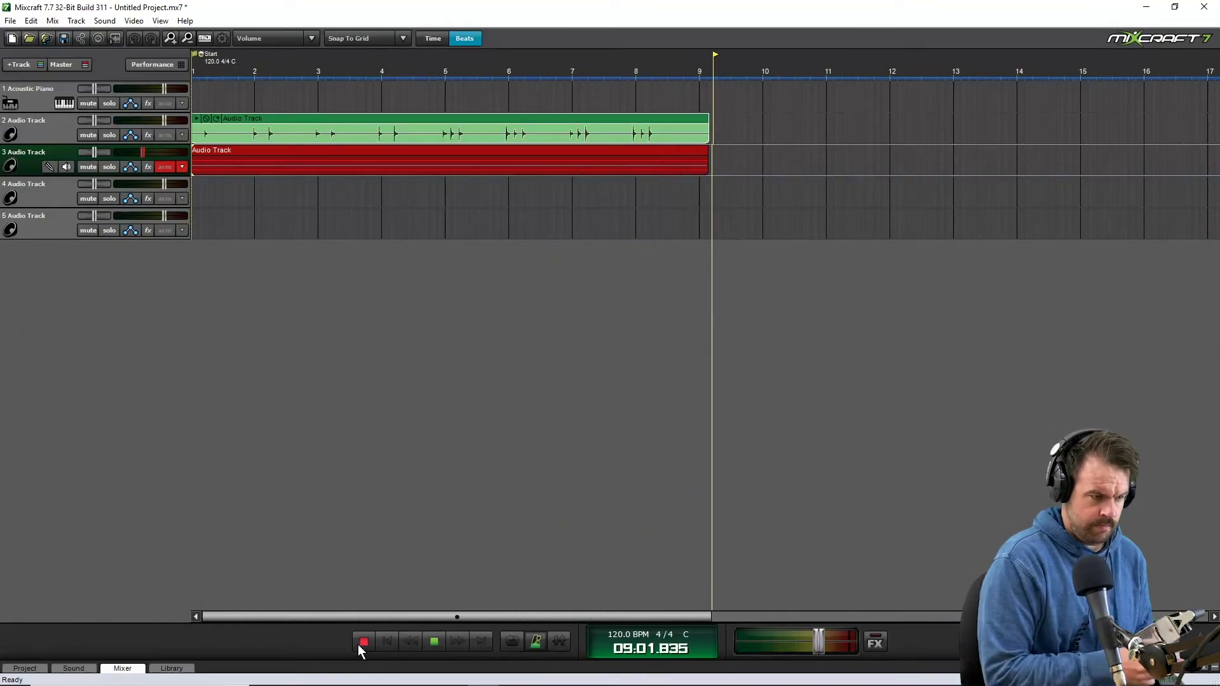
left_click(358, 644)
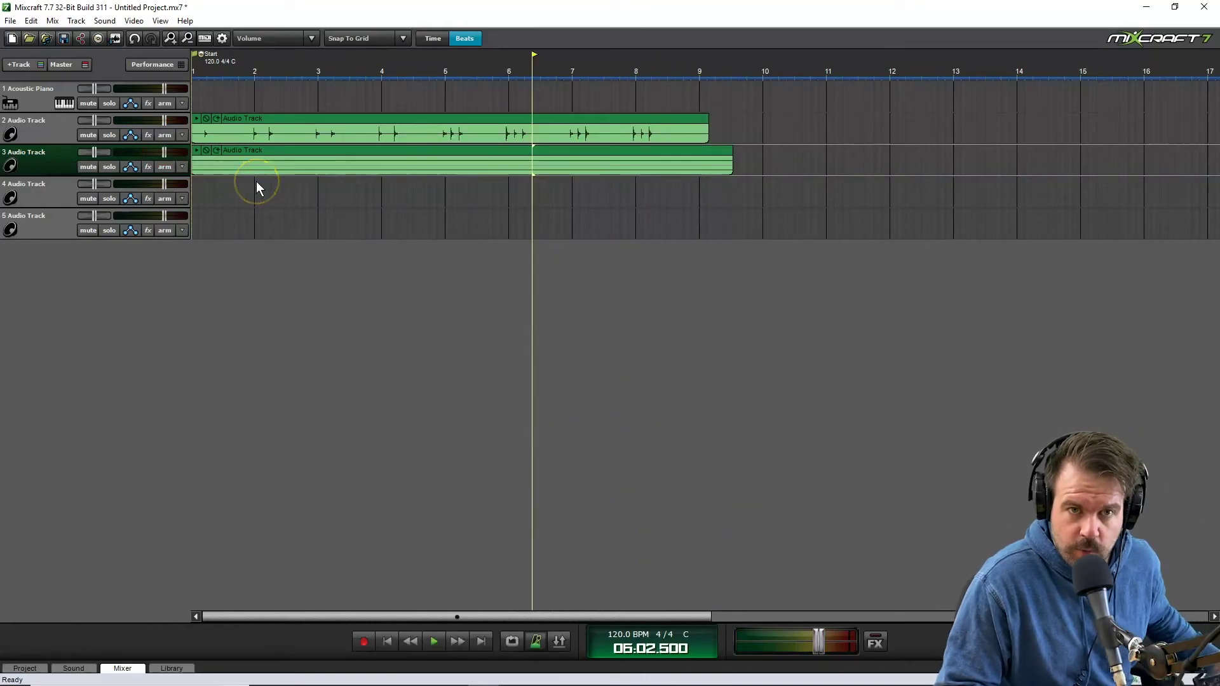
Arm track 4 at 40% input level and record a percussion take from the start.
left_click(164, 199)
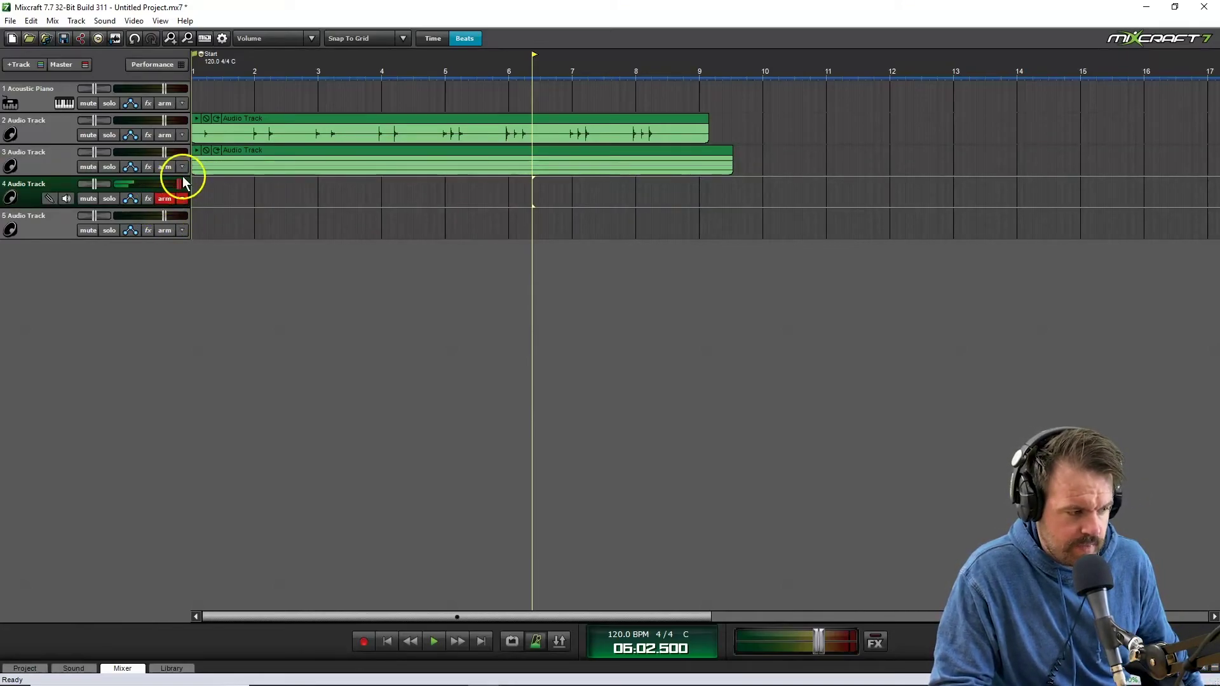
left_click_drag(180, 184, 140, 198)
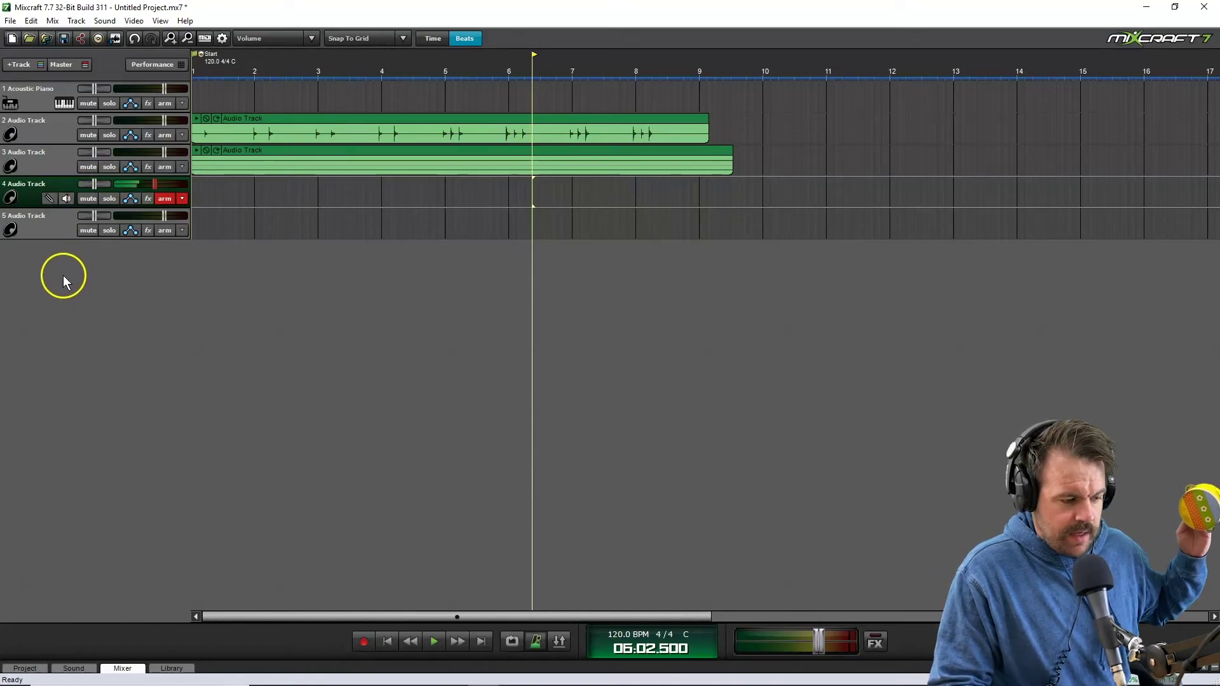
left_click(390, 643)
left_click(361, 651)
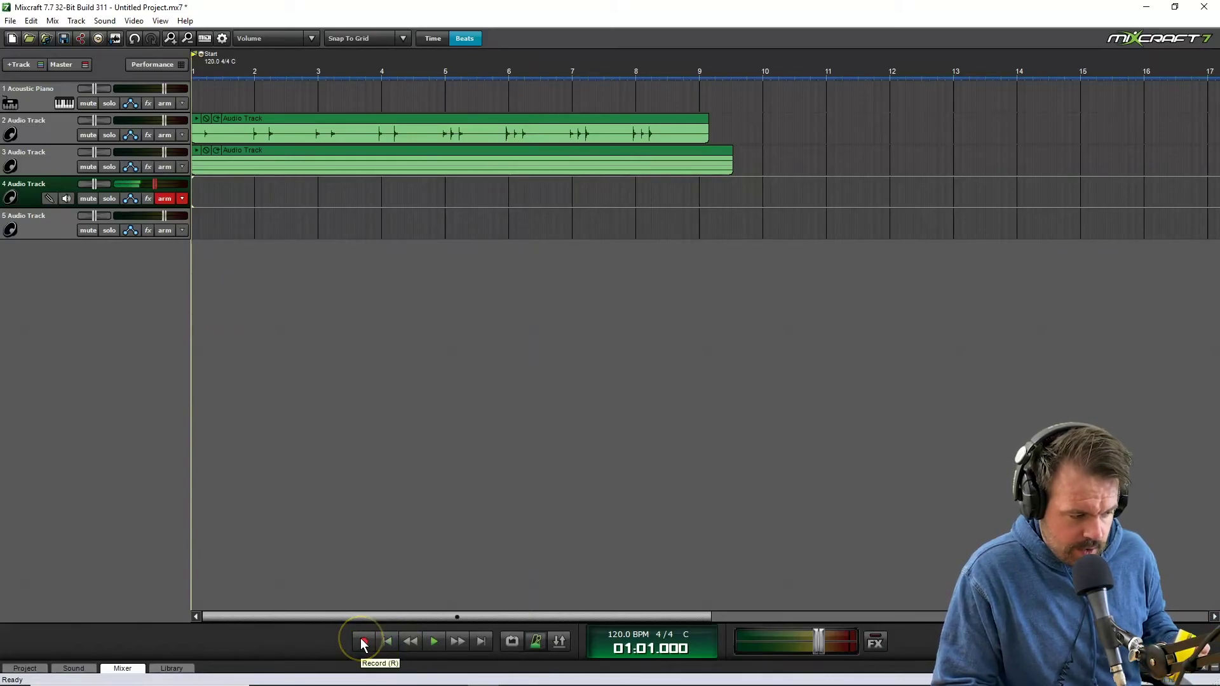
left_click(364, 644)
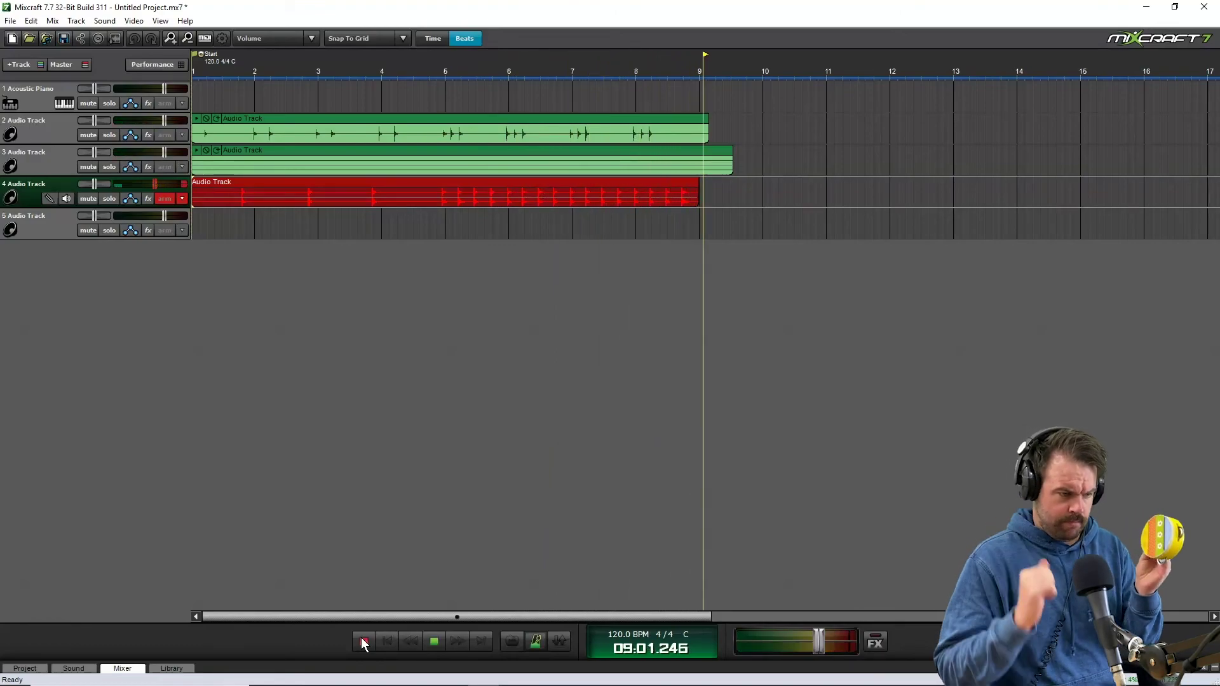
left_click(363, 641)
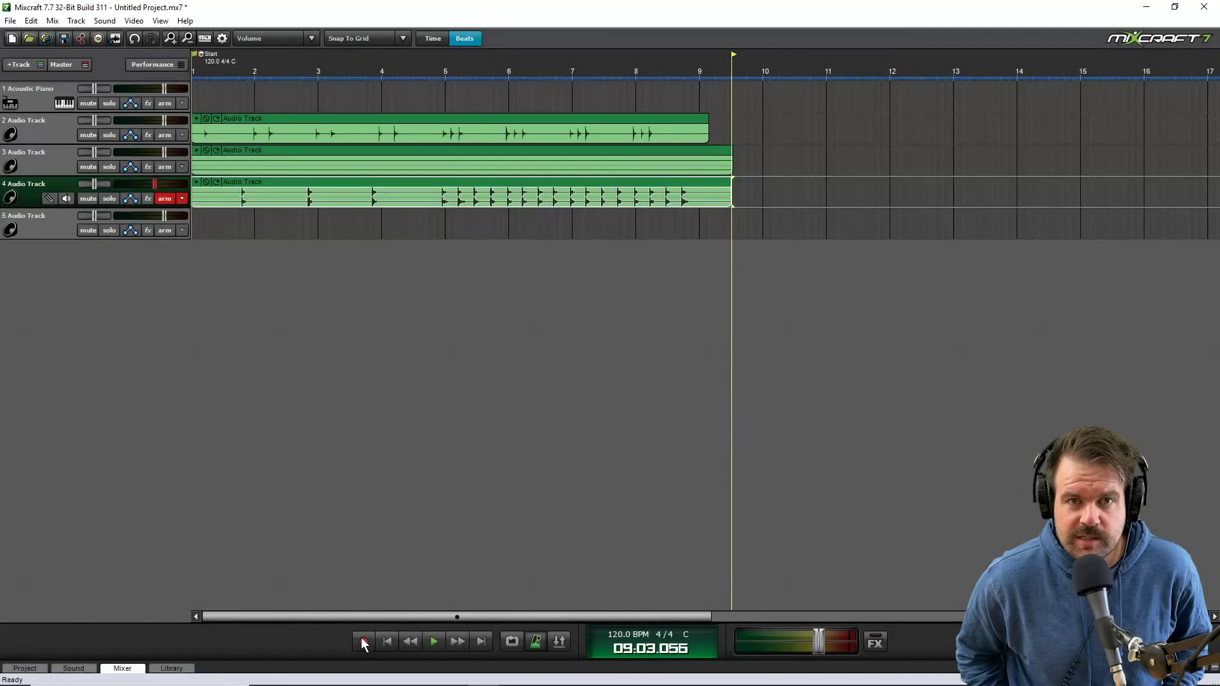